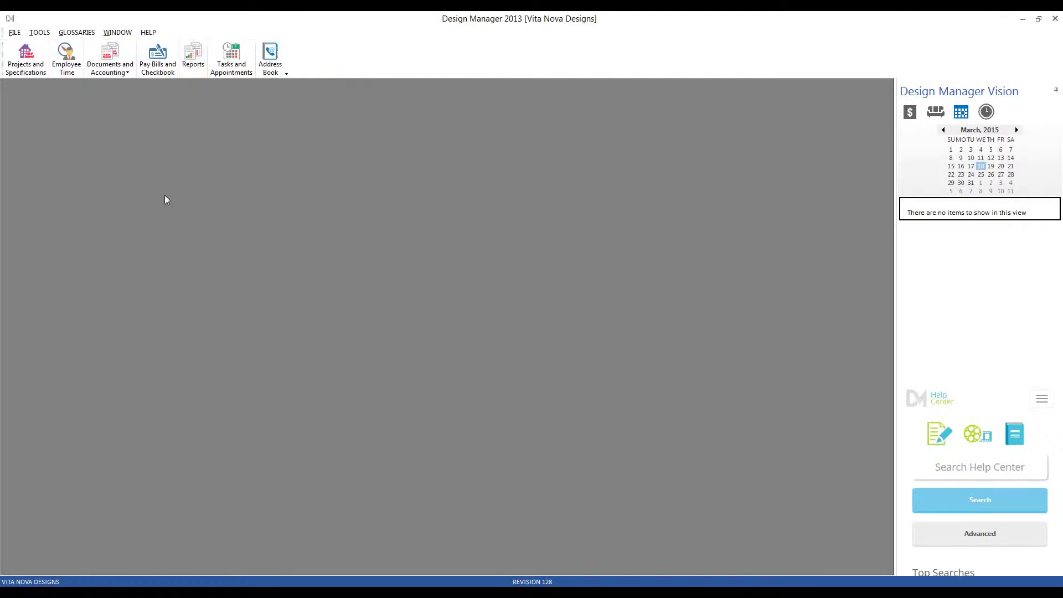
Step: Open the Projects and Specifications list showing projects CAR01, CAR02 and ZZZZZ with their budgets
left_click(26, 60)
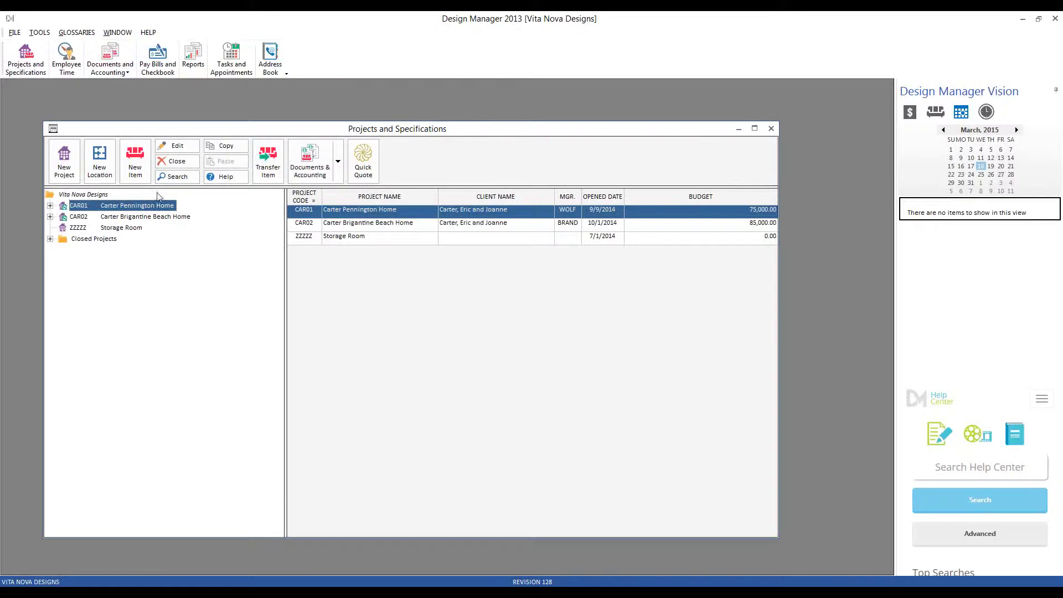
left_click(105, 194)
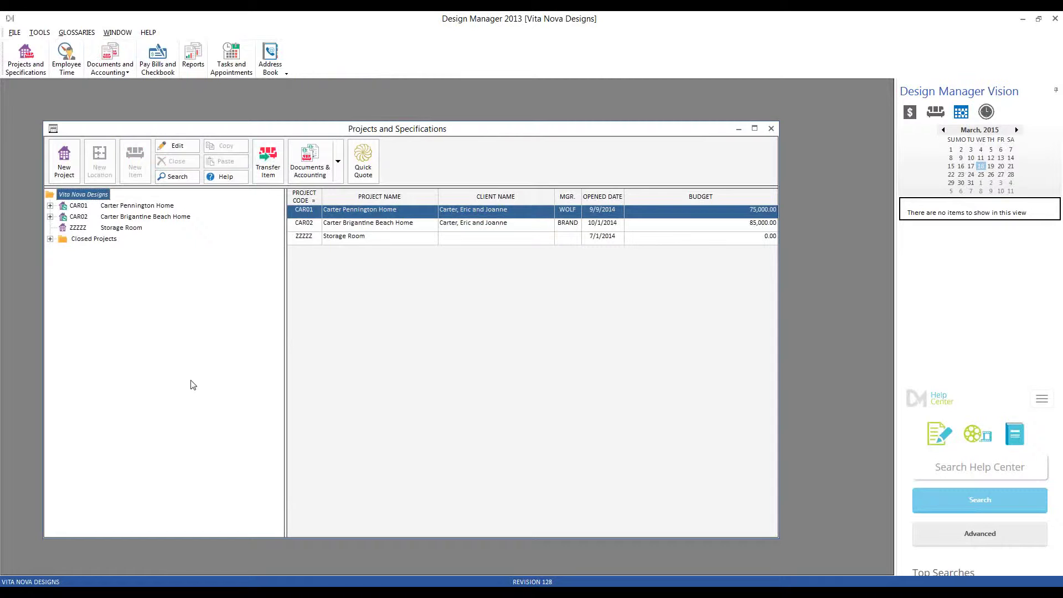
left_click(138, 209)
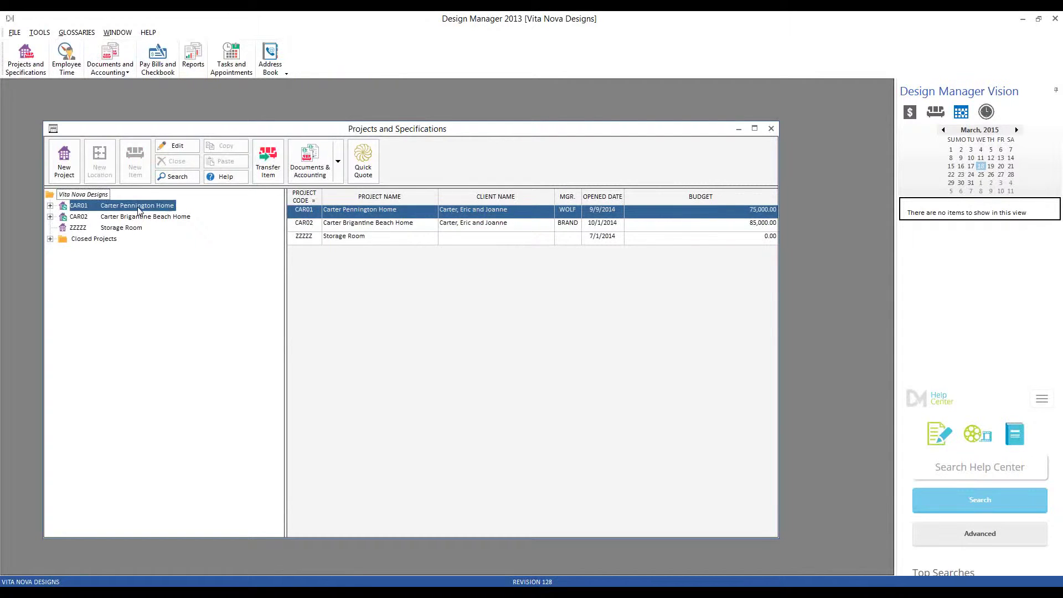
left_click_drag(138, 220, 205, 354)
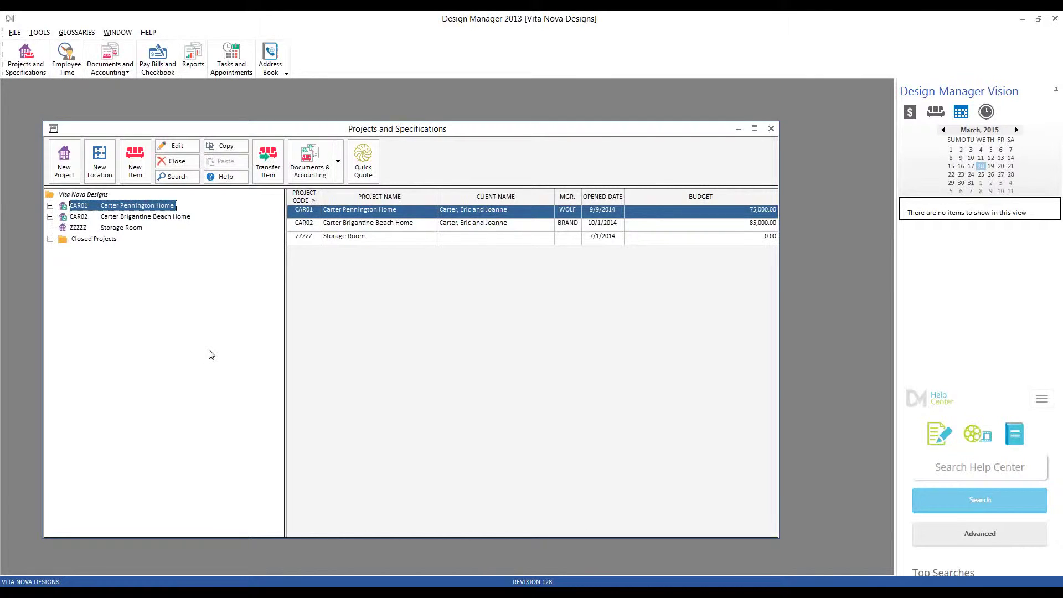
left_click(172, 219)
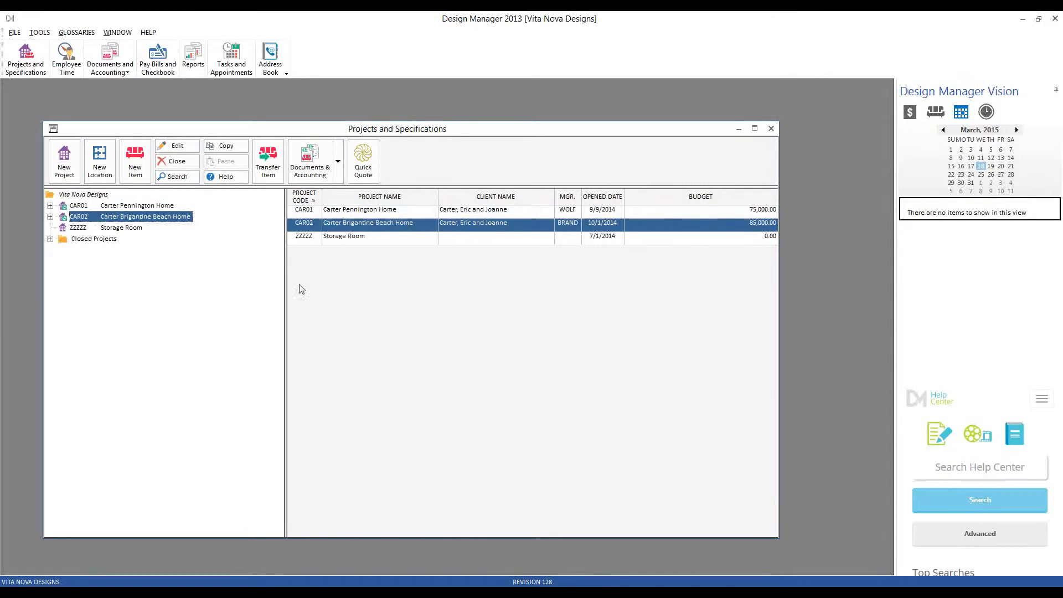
left_click(50, 206)
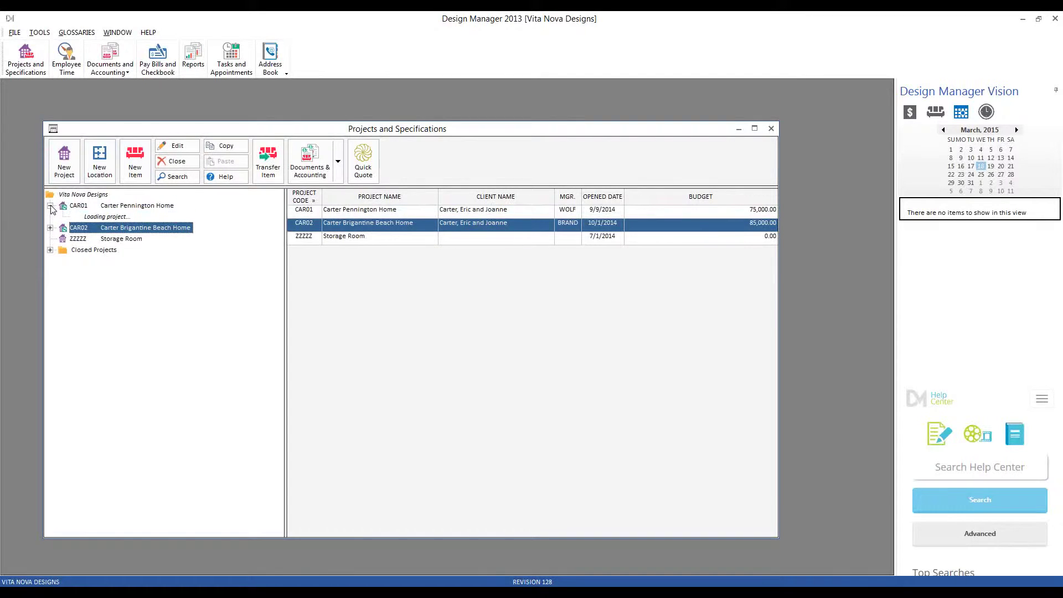
left_click(133, 219)
left_click(125, 228)
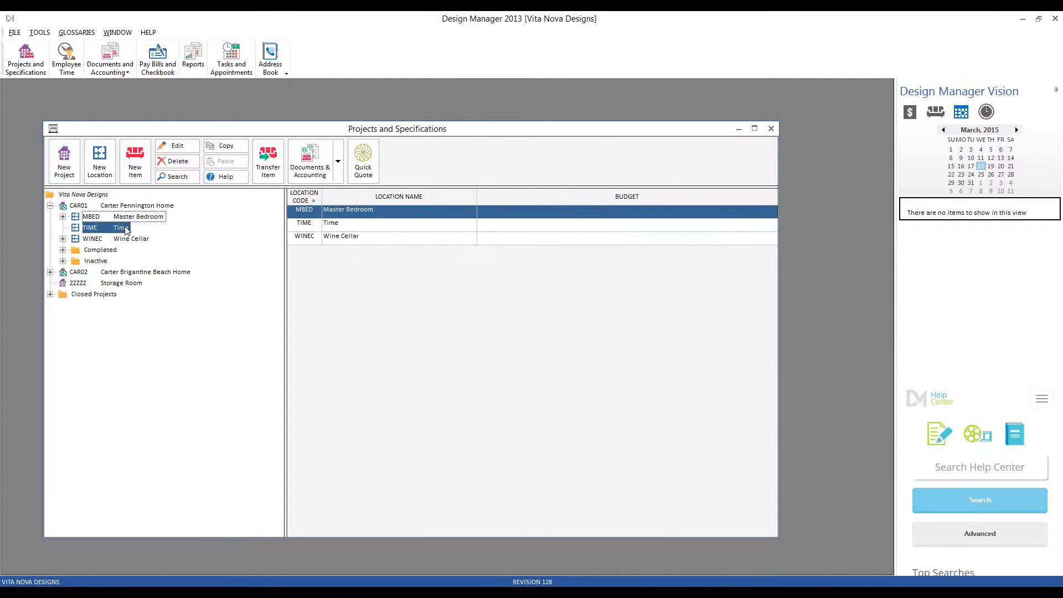
left_click(136, 239)
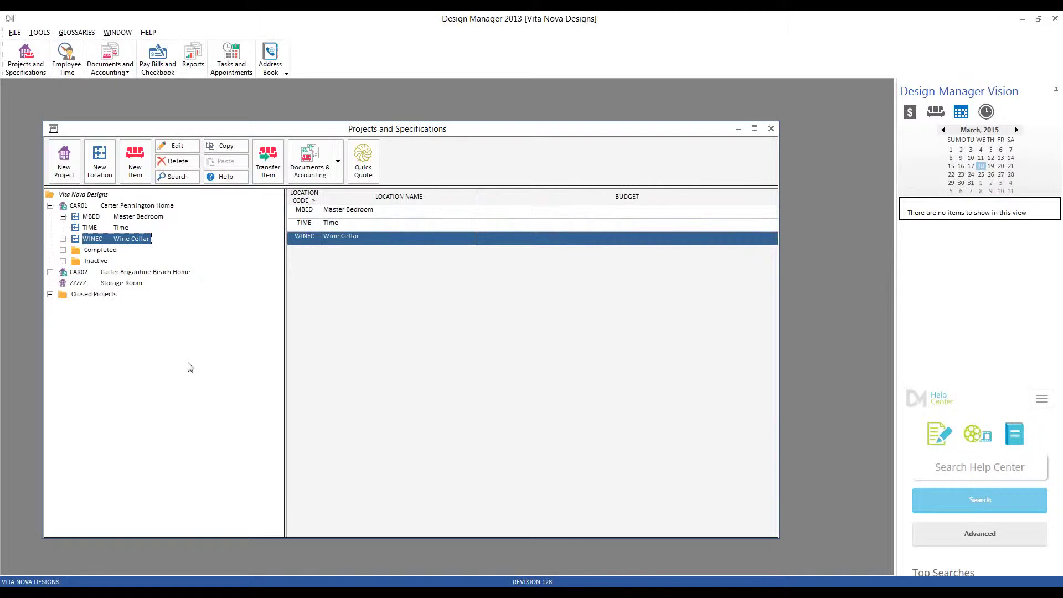
left_click(119, 225)
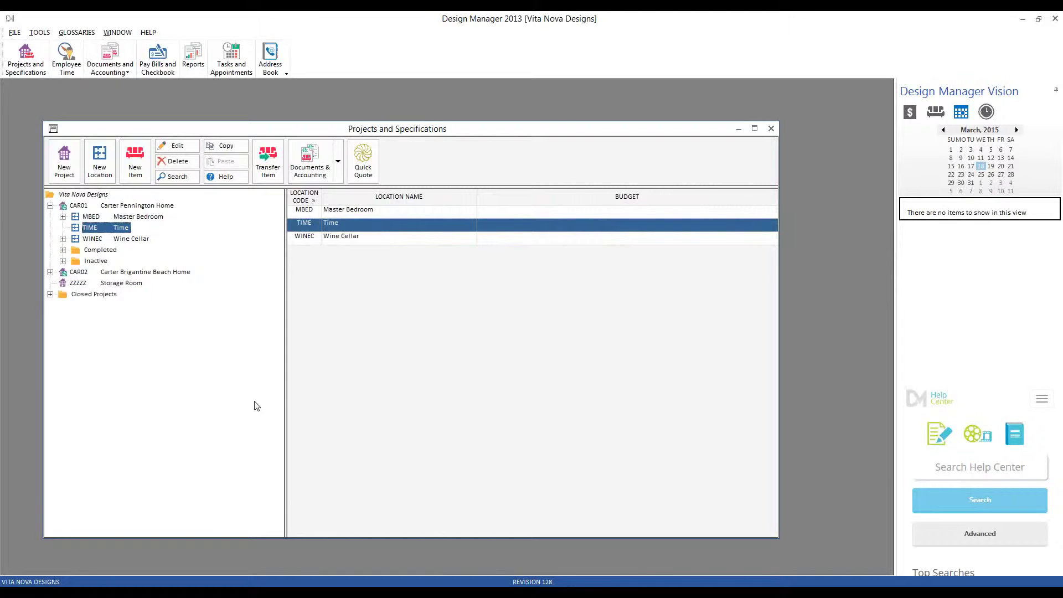
left_click(148, 217)
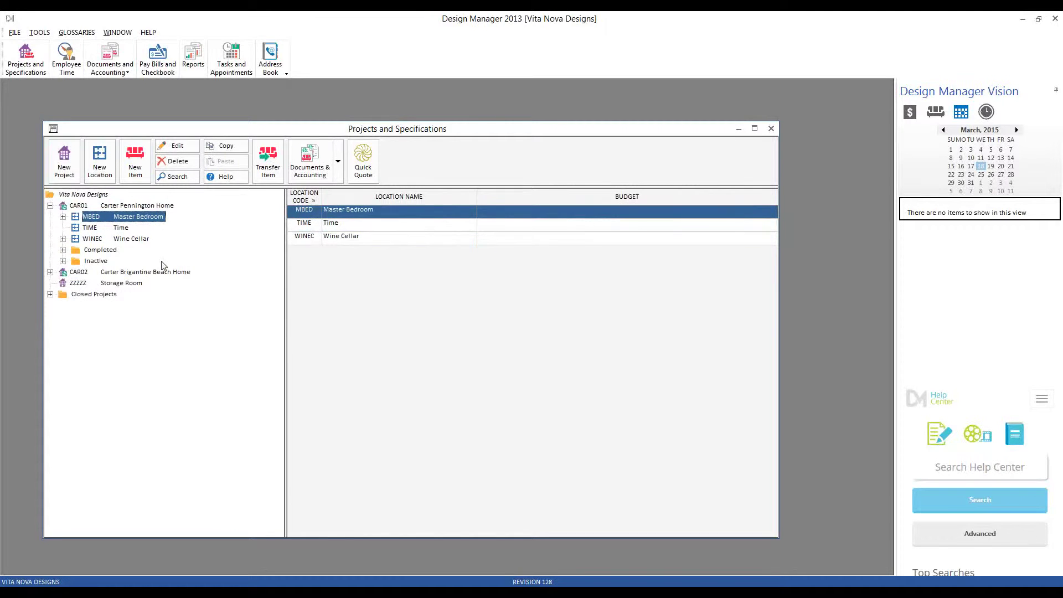
left_click(131, 239)
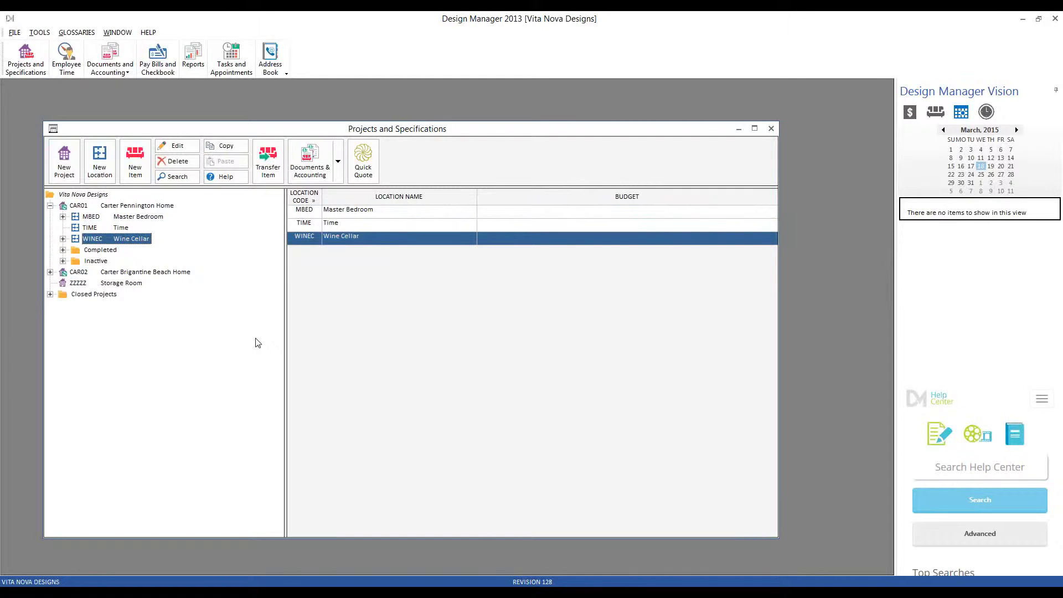
Step: Expand Master Bedroom and review items 0001 through 0016, from the bed to the window treatment
left_click(63, 216)
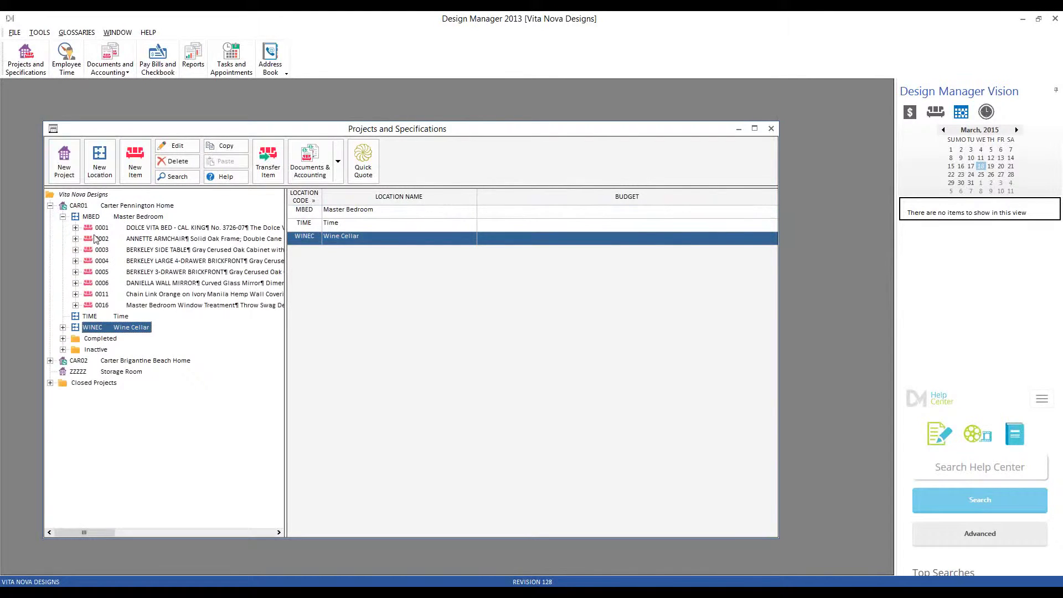
left_click(166, 228)
left_click(166, 239)
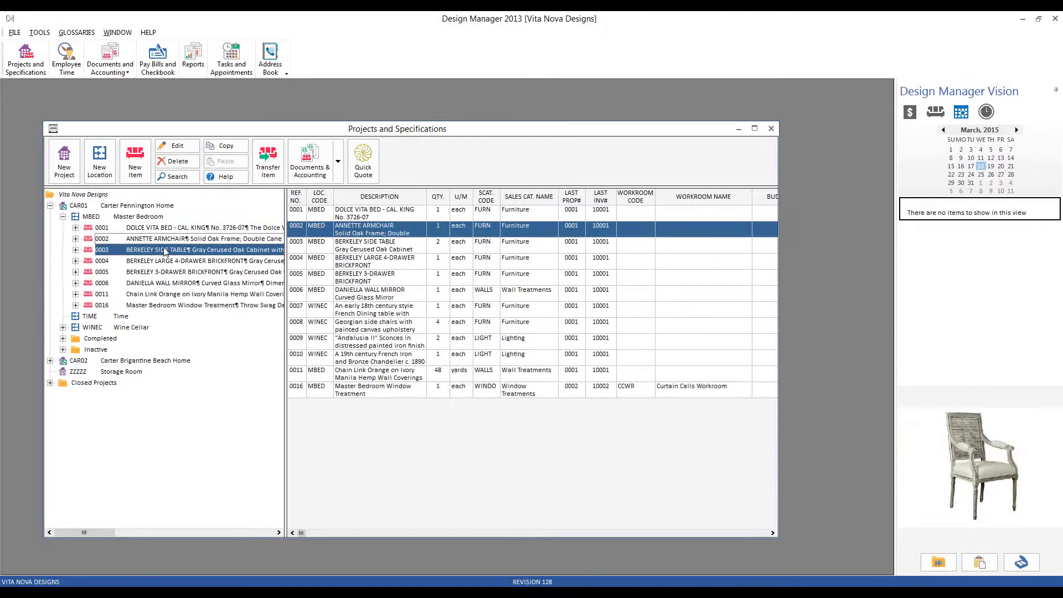
left_click(166, 250)
left_click(166, 260)
left_click(166, 272)
left_click(169, 283)
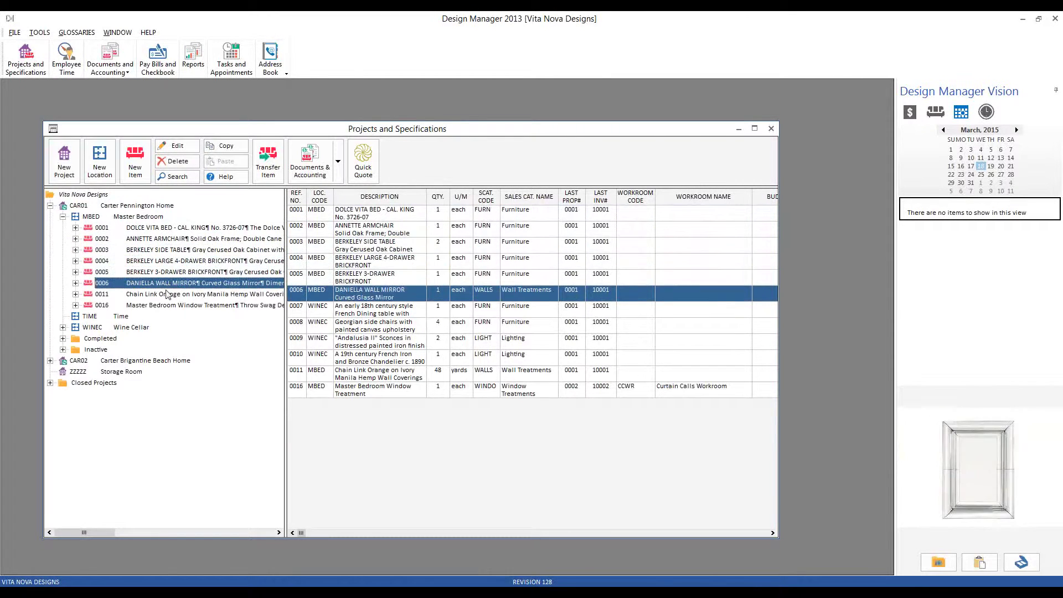
left_click(172, 294)
left_click(176, 305)
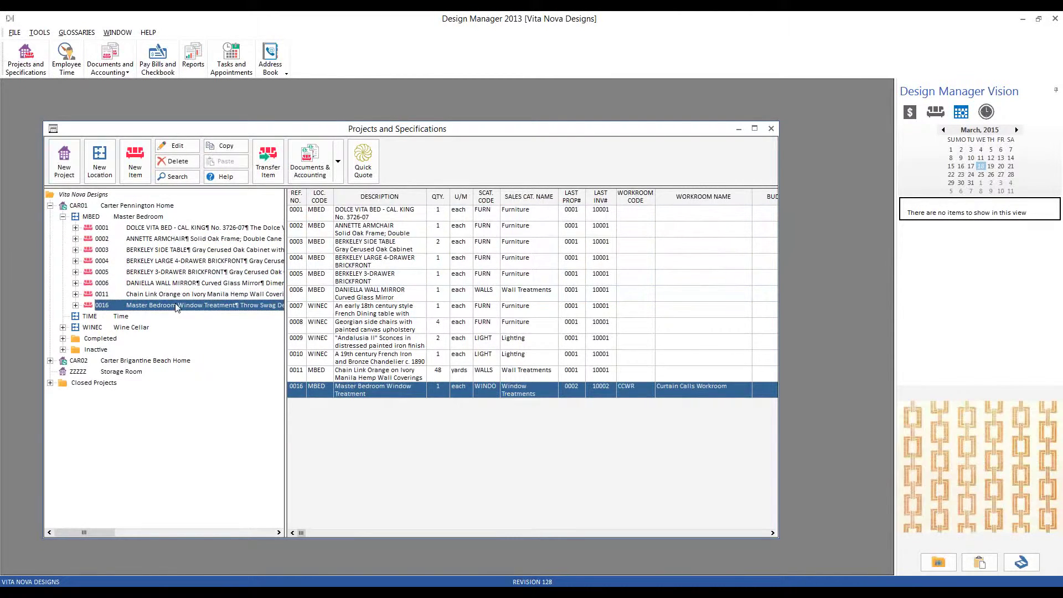
Step: Revisit the bed, ANNETTE ARMCHAIR and BERKELEY SIDE TABLE items 0001–0003
left_click(237, 229)
left_click(189, 242)
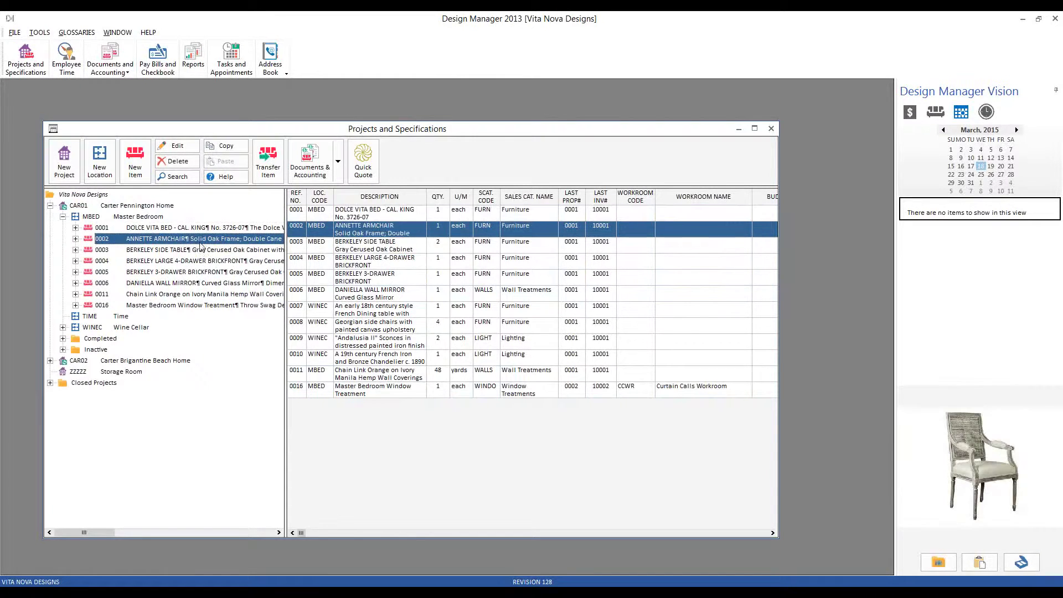
left_click(203, 249)
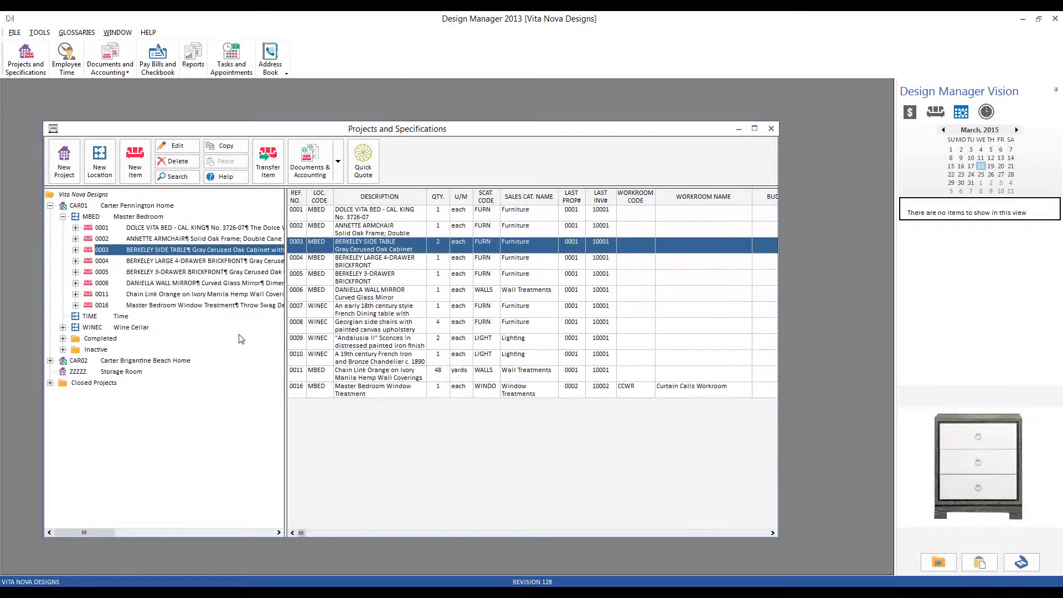
Step: Expand the DOLCE VITA BED item and review its components, including freight and the Perfect Day by Serta mattress
left_click(76, 227)
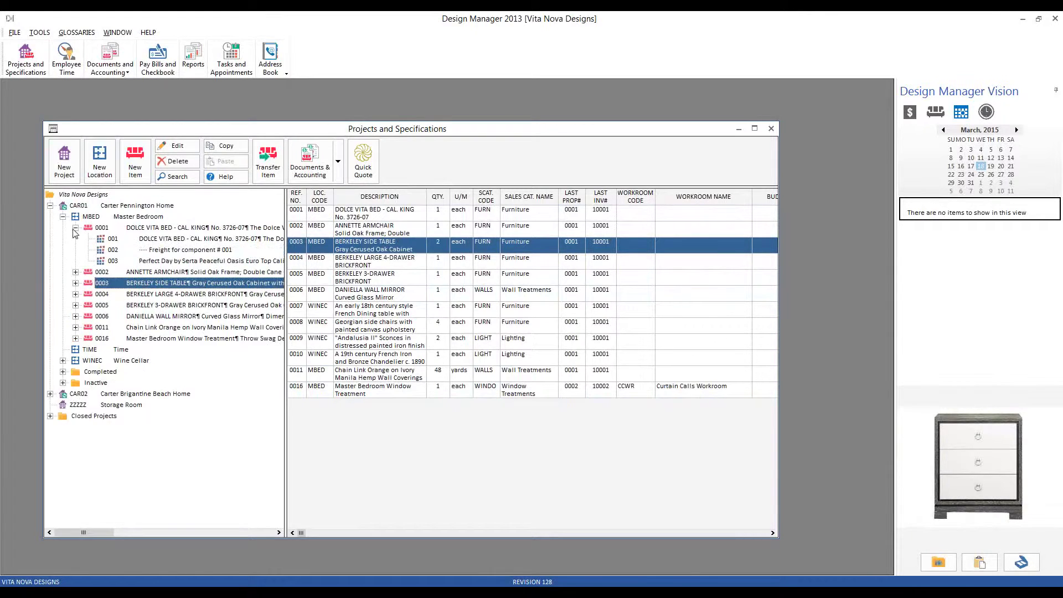
left_click(178, 240)
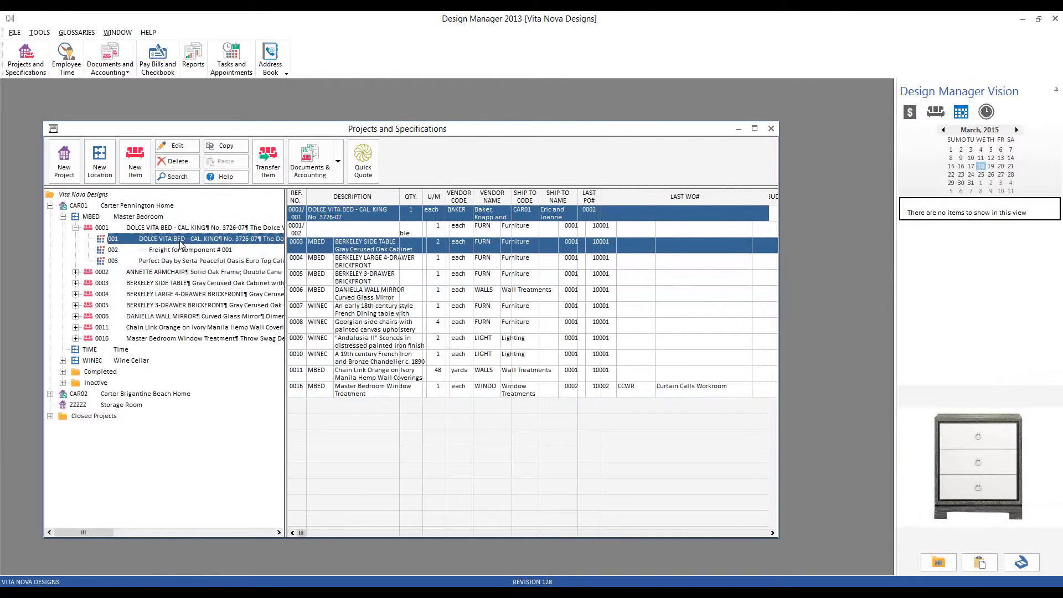
left_click(194, 250)
left_click(210, 261)
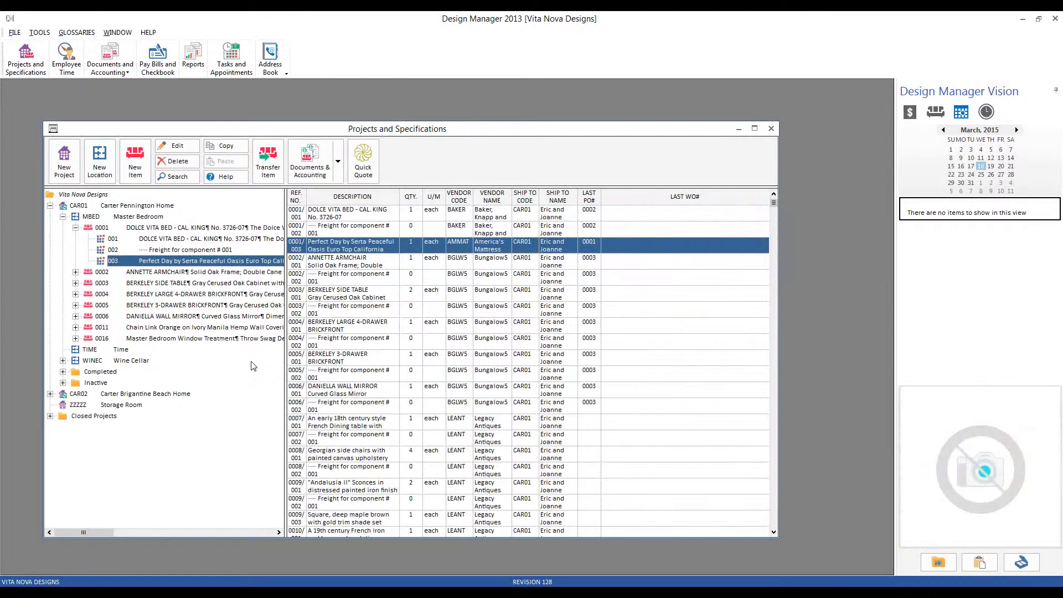
left_click(195, 232)
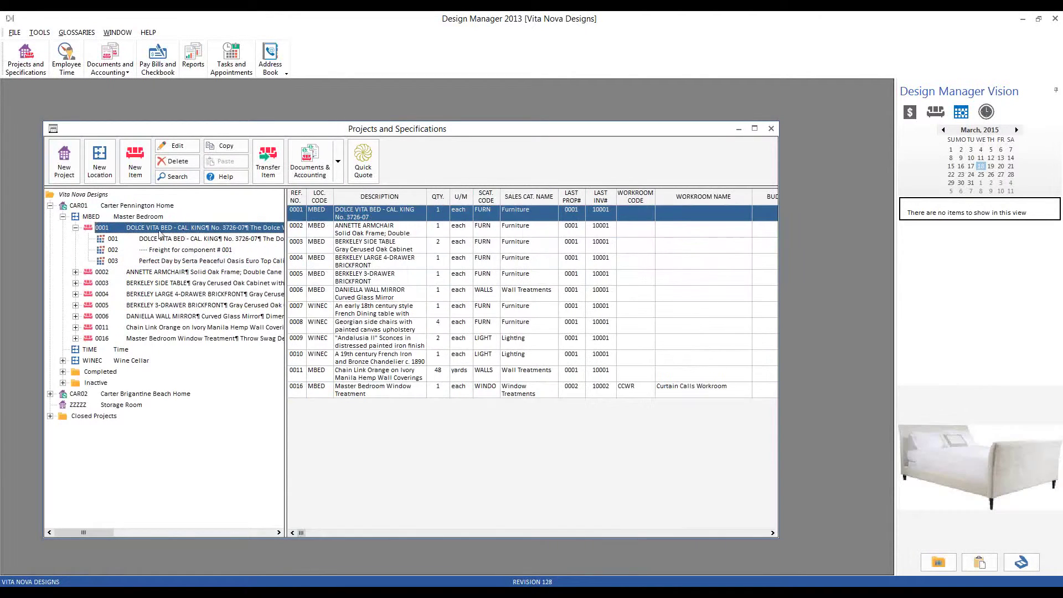
left_click(237, 240)
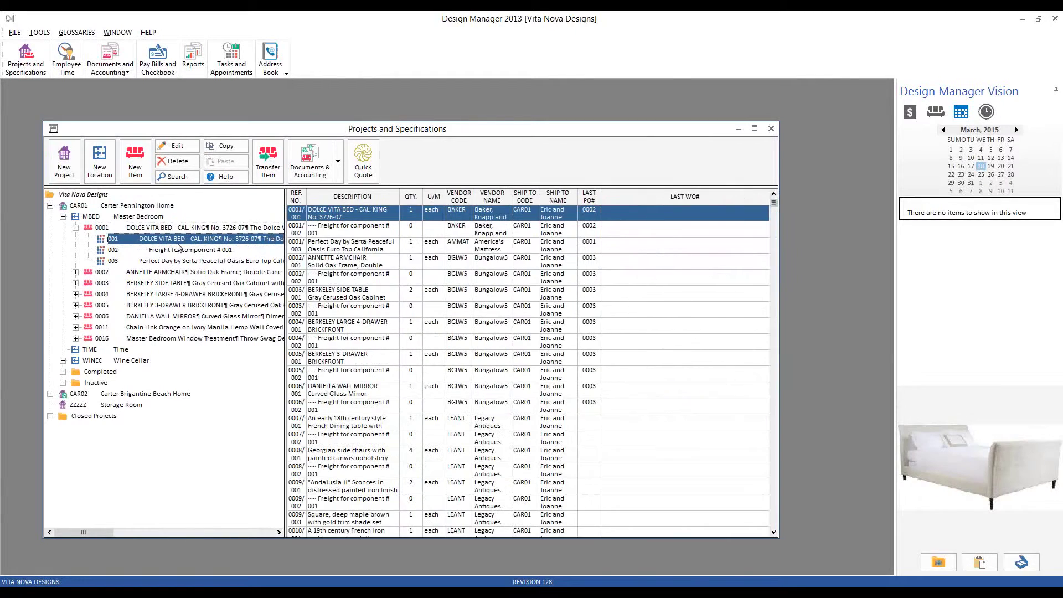
left_click(188, 250)
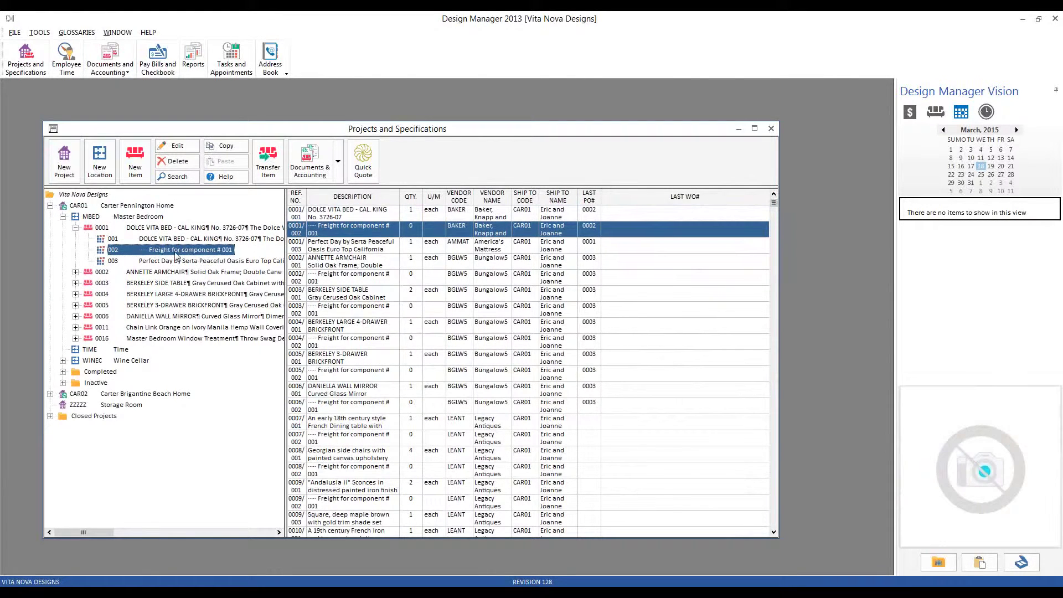
left_click(165, 261)
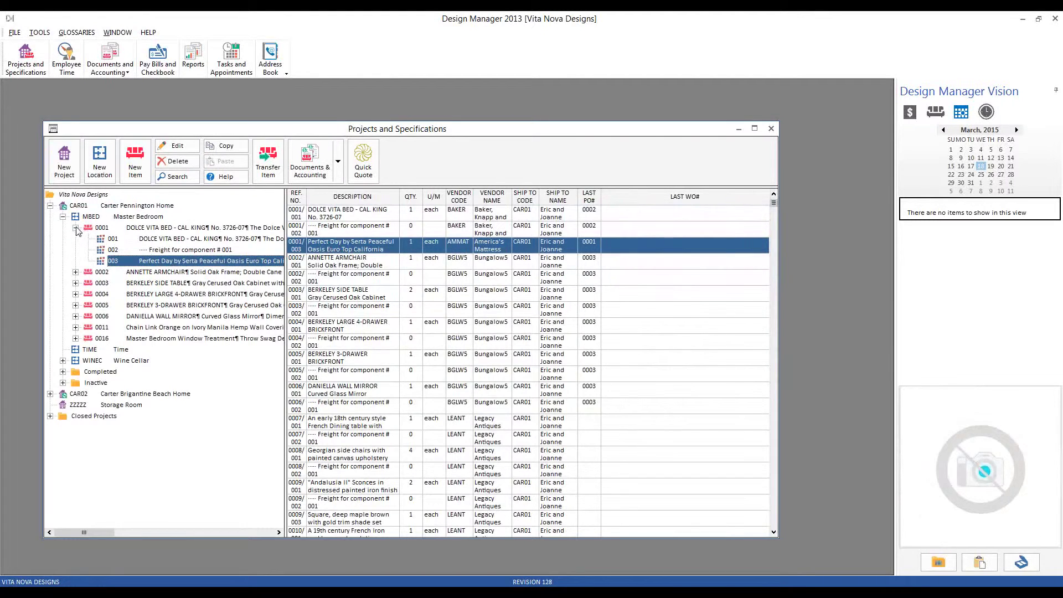
left_click(99, 229)
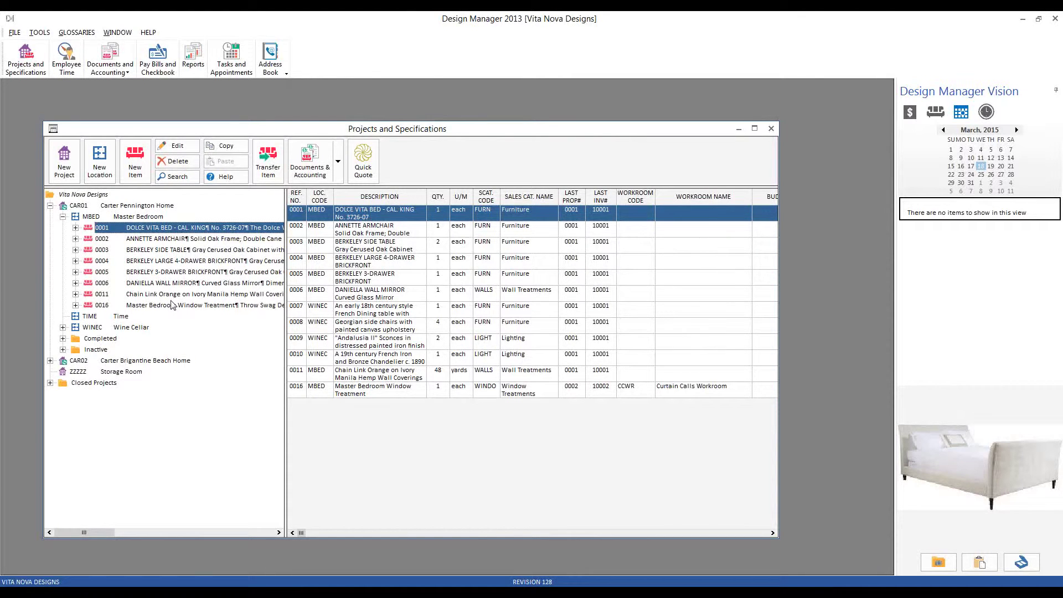
left_click(63, 217)
left_click(135, 207)
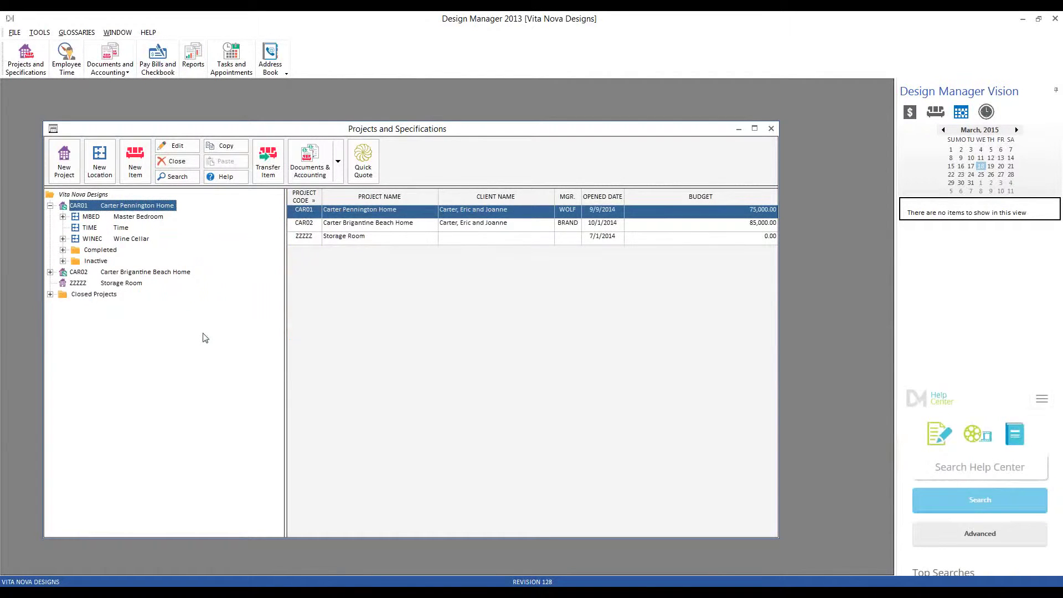
right_click(159, 205)
left_click(220, 216)
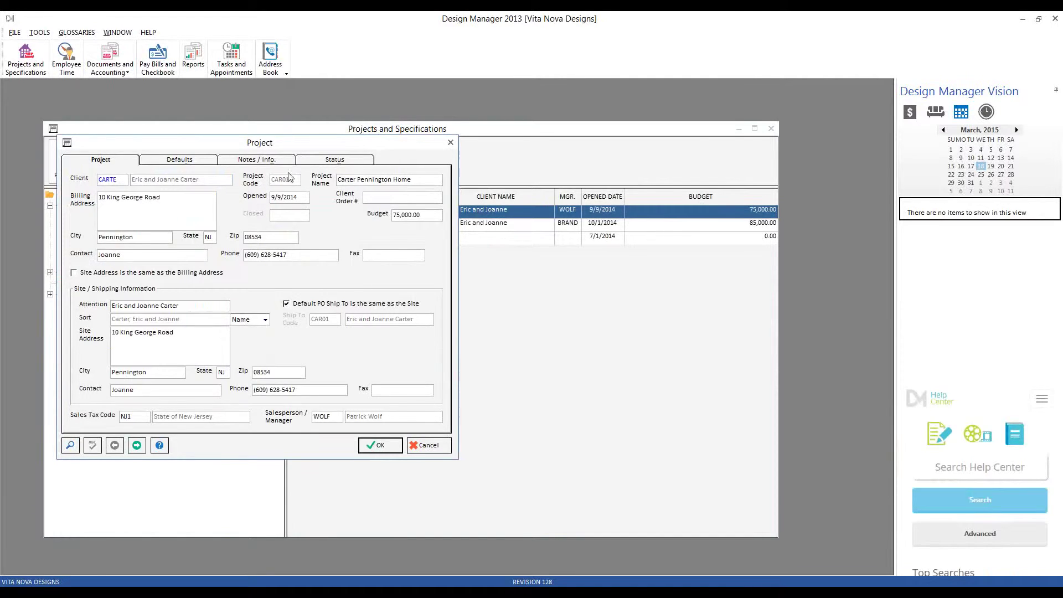
left_click_drag(428, 179, 337, 180)
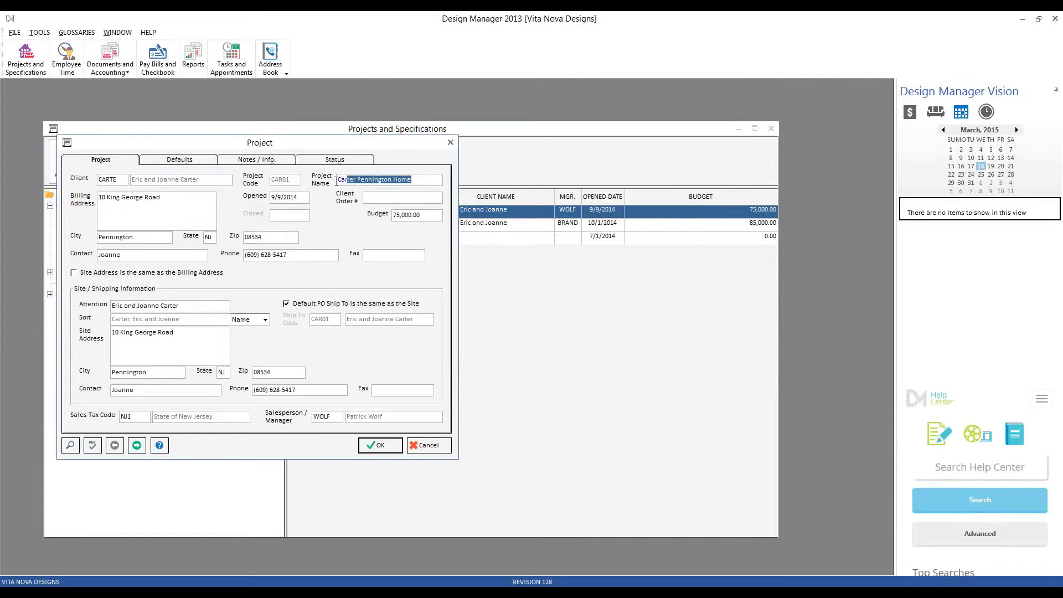
left_click(168, 205)
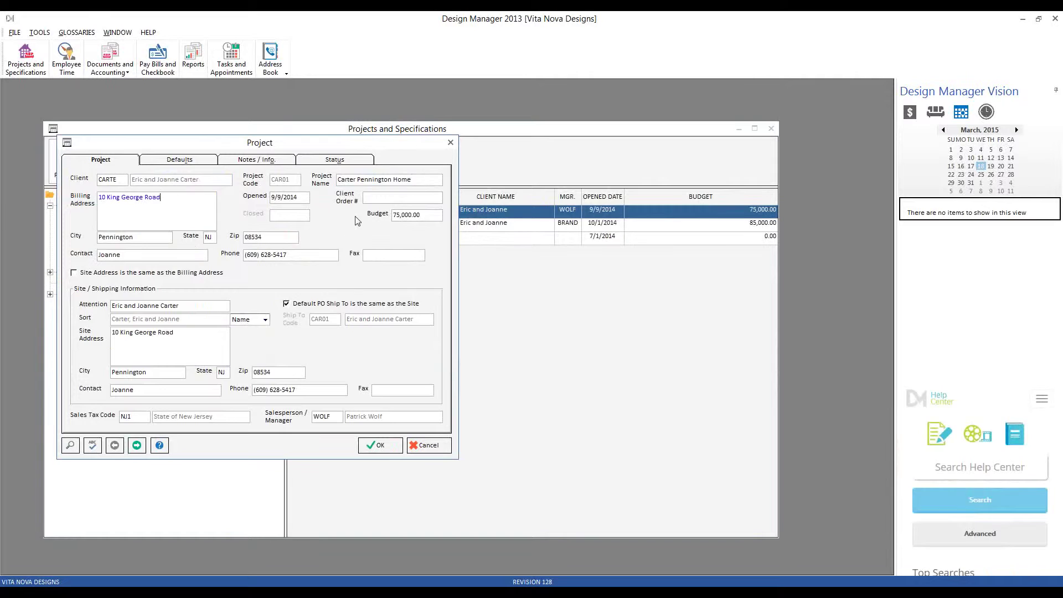
left_click(412, 214)
left_click(191, 305)
key("shift+Tab")
left_click(132, 416)
Step: On the Defaults tab, set the client invoice terms to 'Due Upon Receipt'
left_click(198, 161)
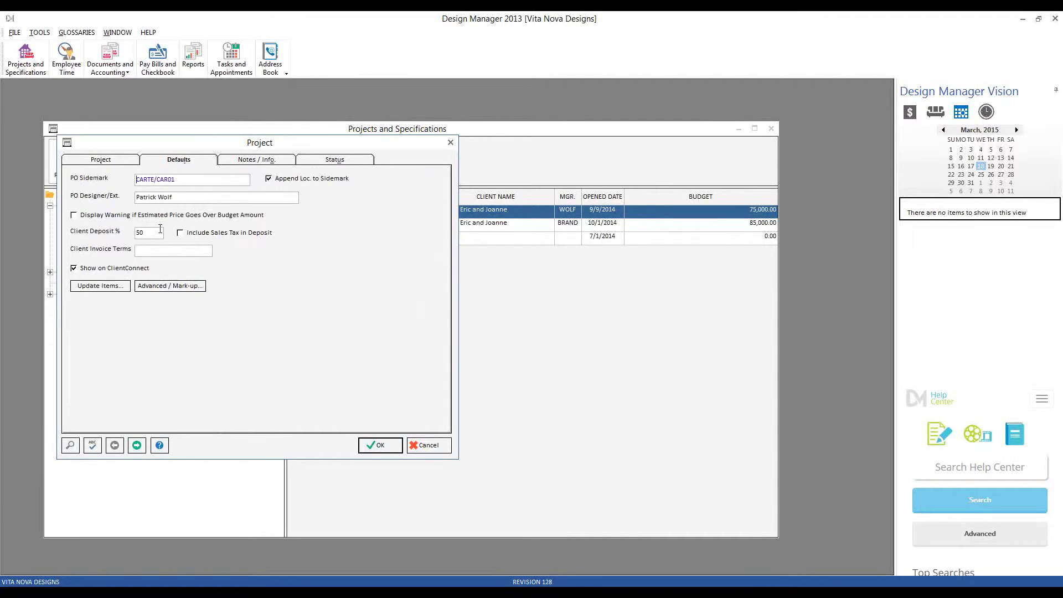
double_click(161, 235)
type("Ne")
key("BackSpace")
type("Due Upon Receipt")
Step: Show the Notes / Info. tab and check its web address and notes fields
left_click(269, 162)
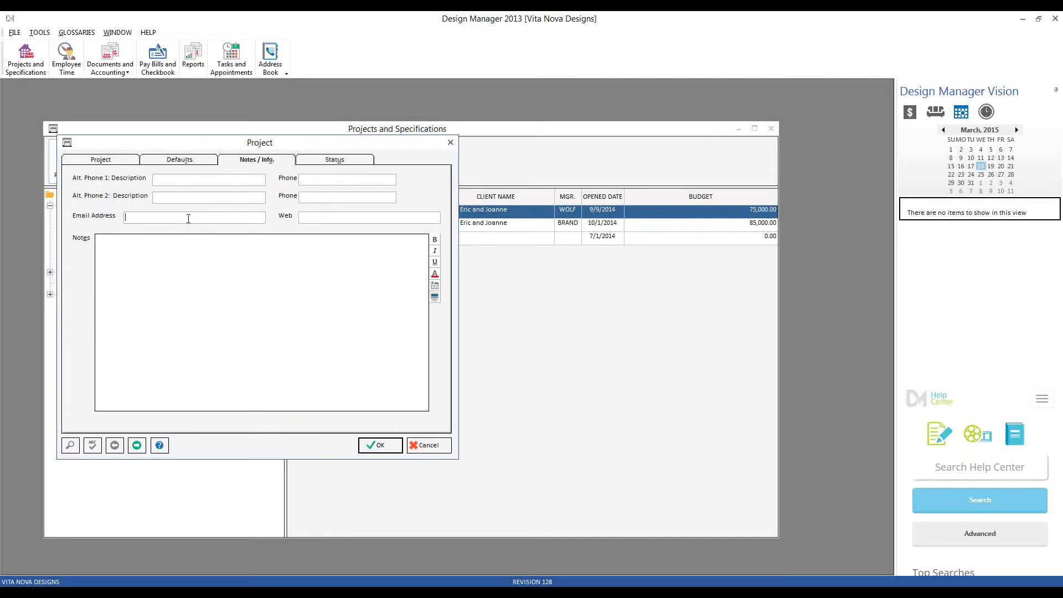
left_click(305, 217)
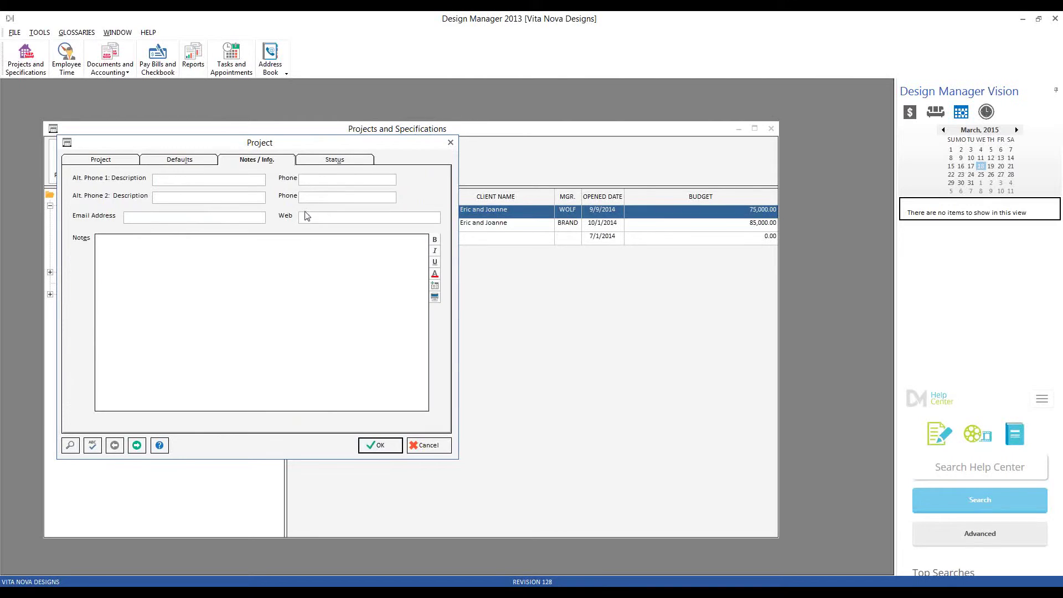
left_click(309, 250)
Step: Show all deposits and invoices on the Status tab, not only open ones, then return to the Project tab
left_click(359, 159)
left_click(302, 175)
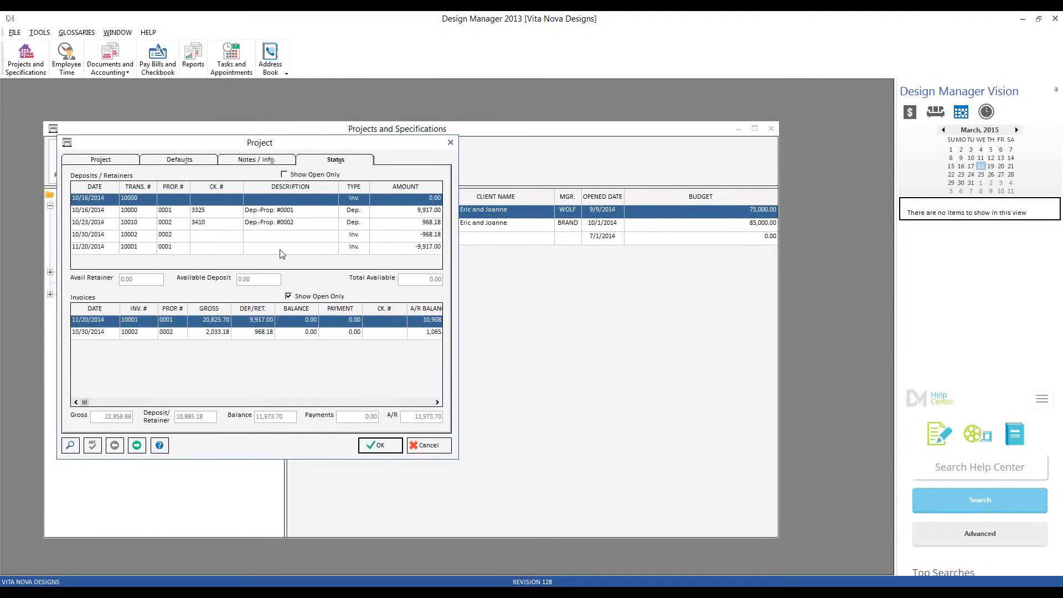
left_click(296, 298)
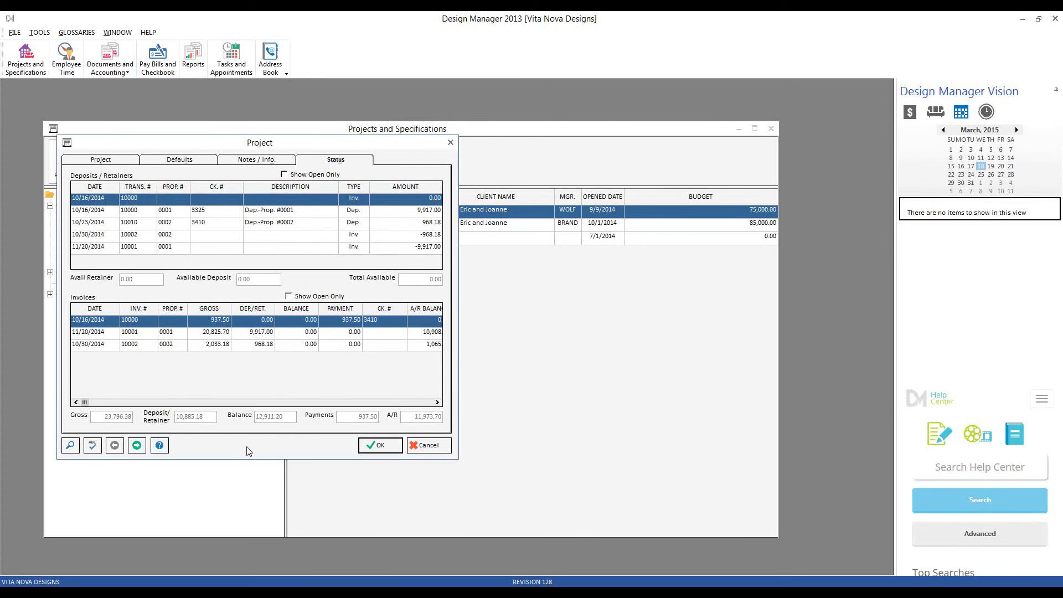
left_click(123, 161)
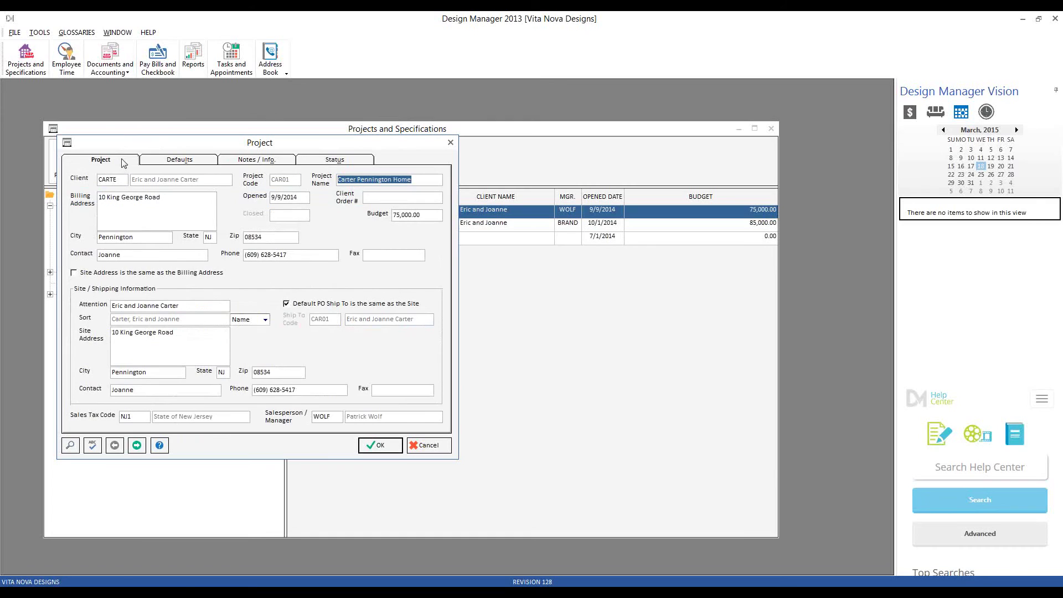